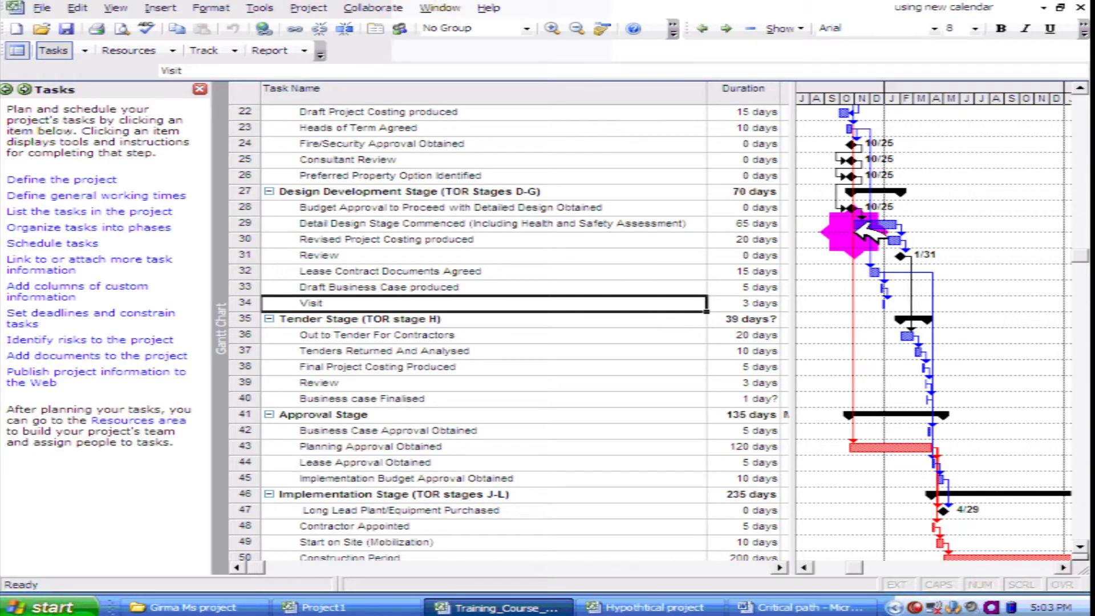
- Examine the milestone markers, linked task bars and critical tasks in the Gantt chart from the design development to the approval stage
mouse_move(864, 171)
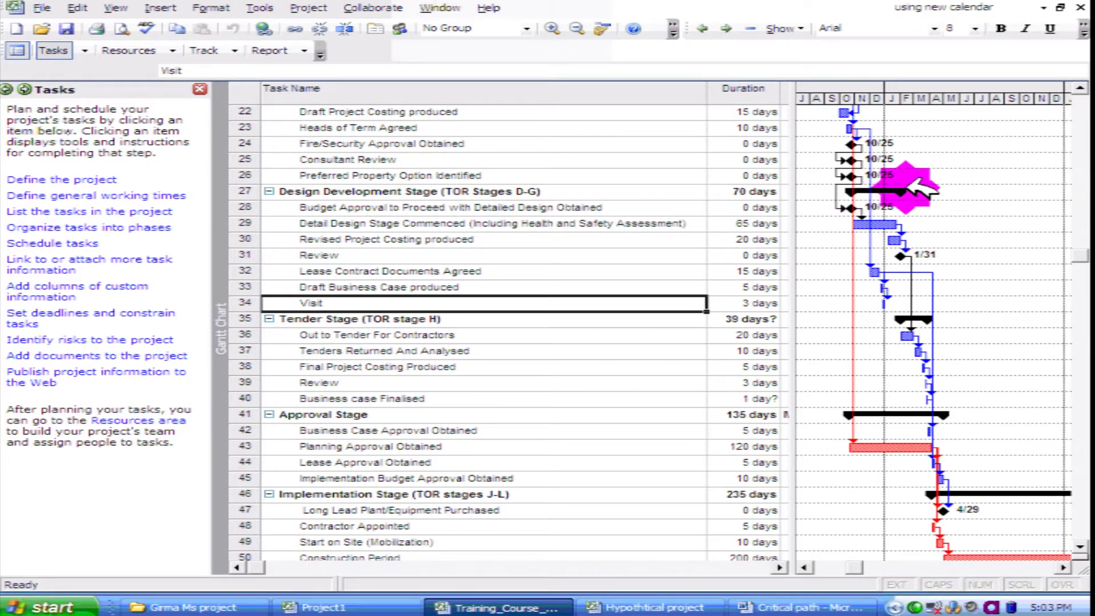
mouse_move(910, 181)
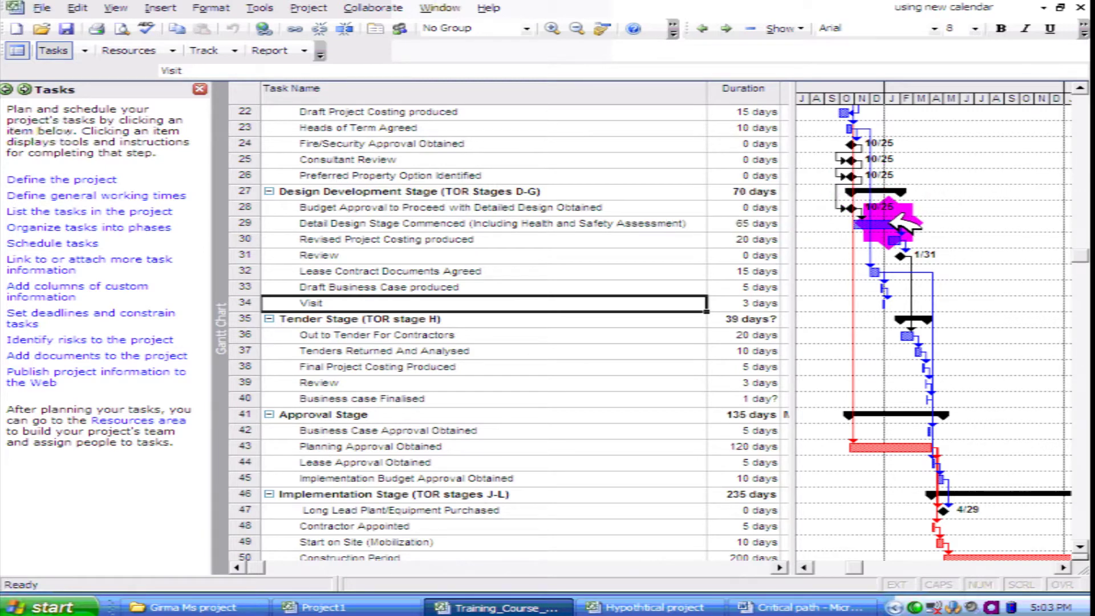
mouse_move(895, 221)
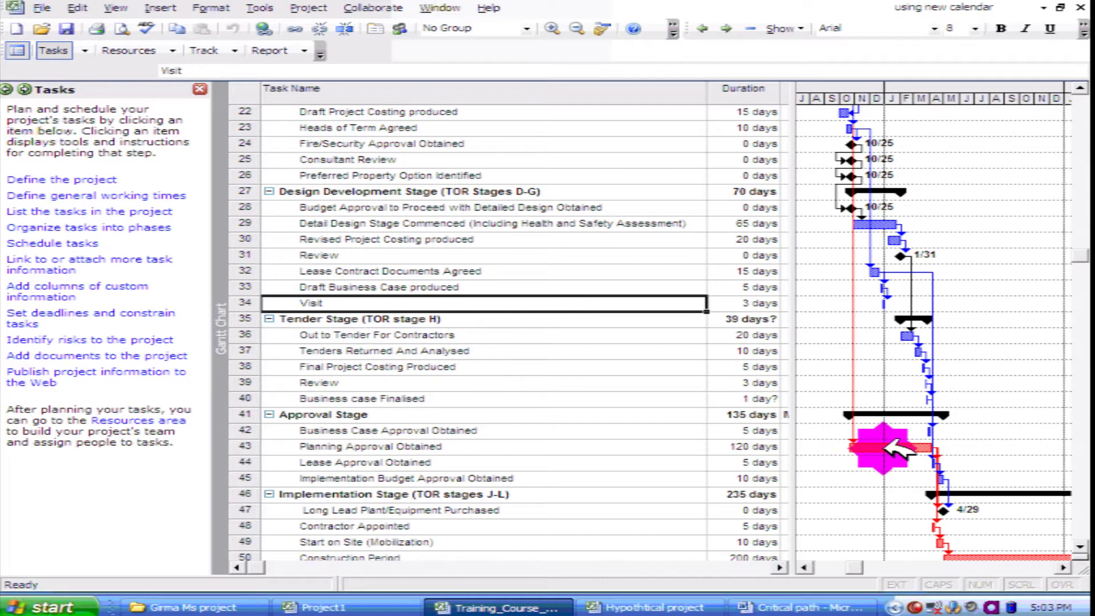
mouse_move(893, 446)
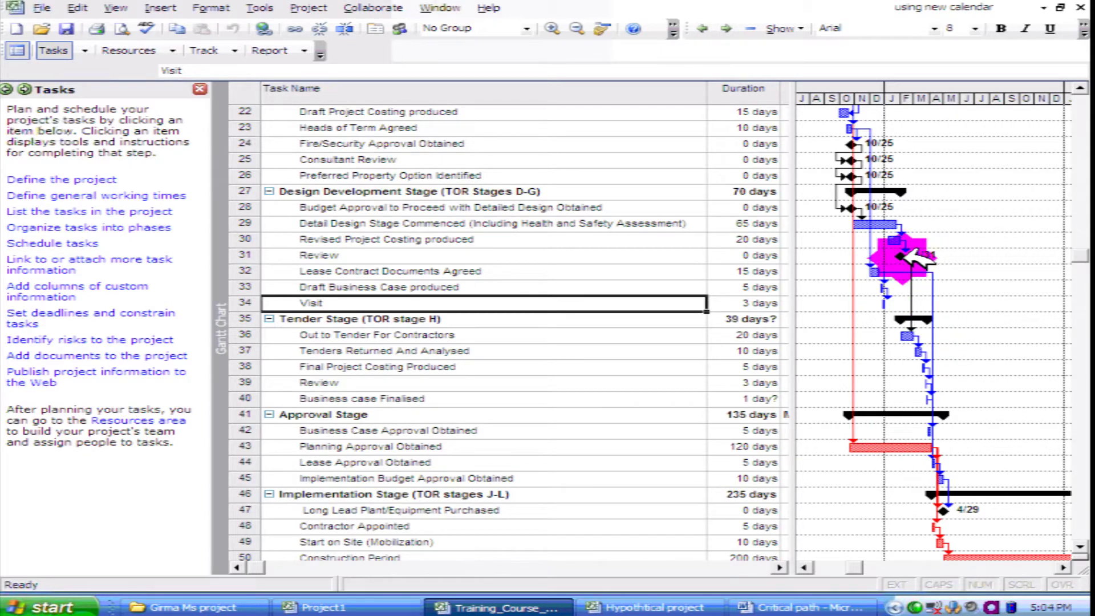
mouse_move(906, 254)
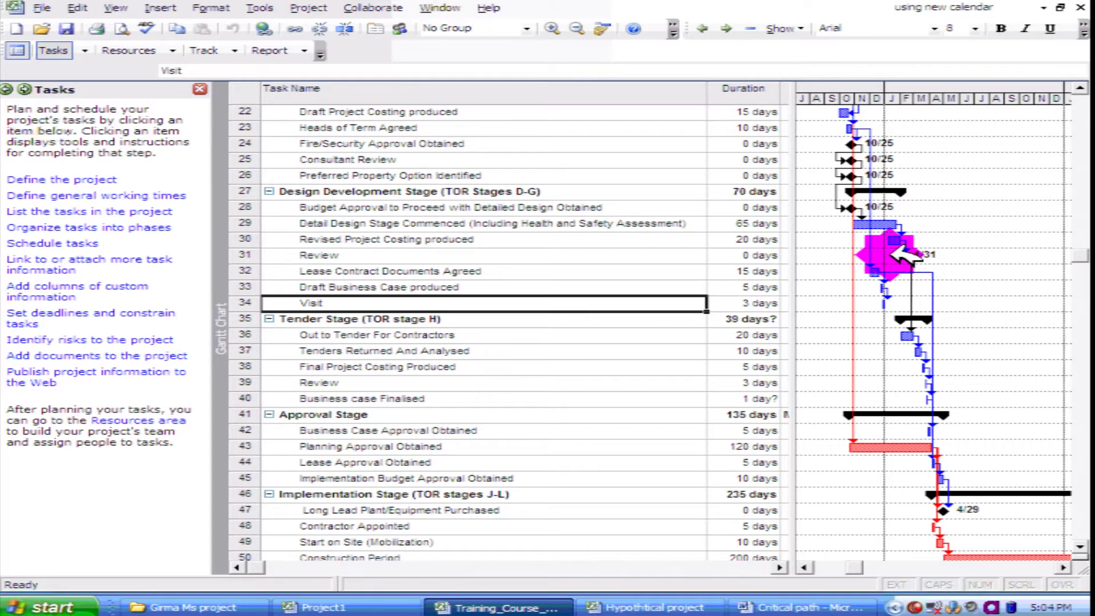
click(1079, 88)
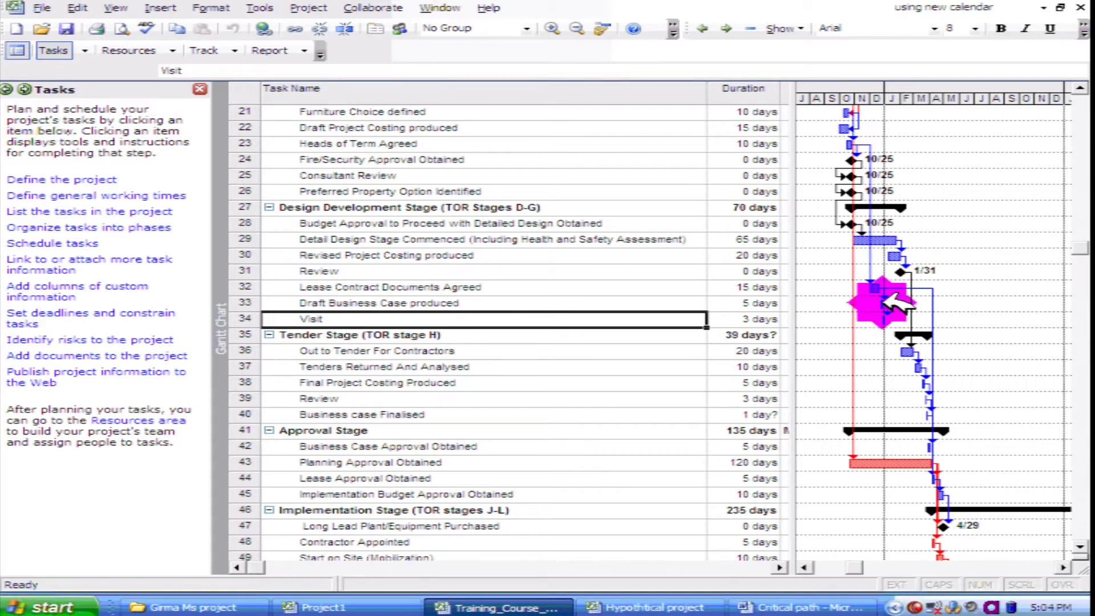
mouse_move(930, 463)
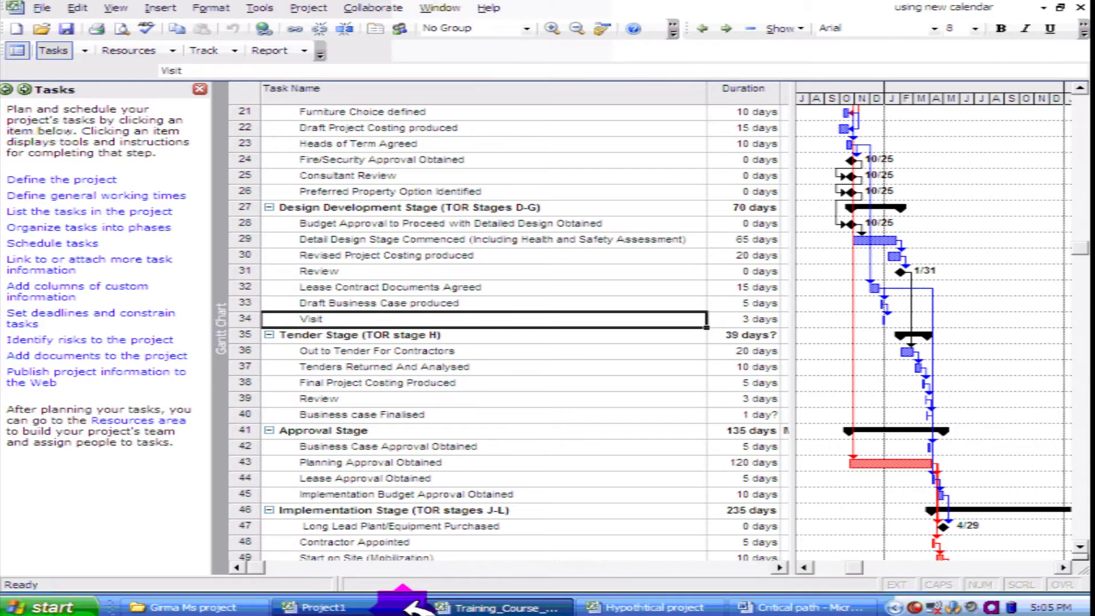
- Switch to the Hypothtical project and insert a blank task row directly below the sanitary task in the design phase
click(587, 607)
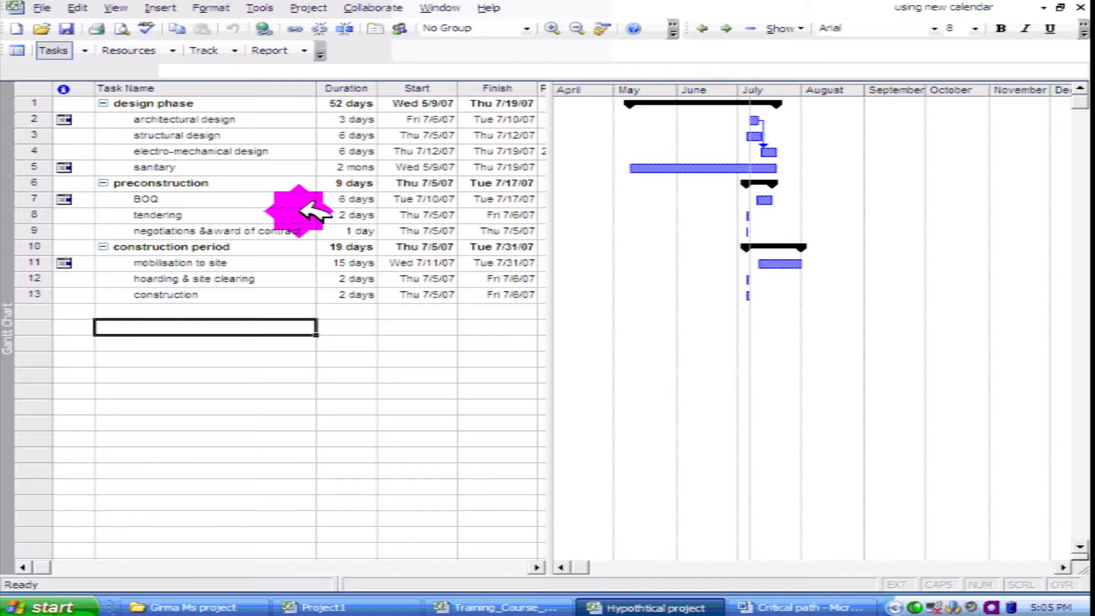
click(158, 307)
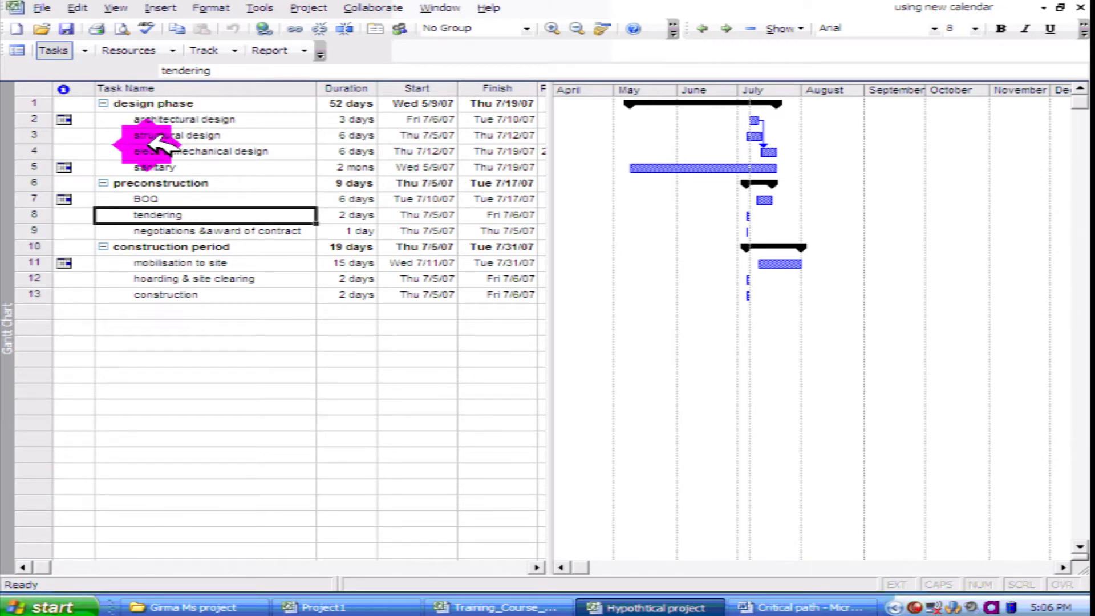
mouse_move(73, 164)
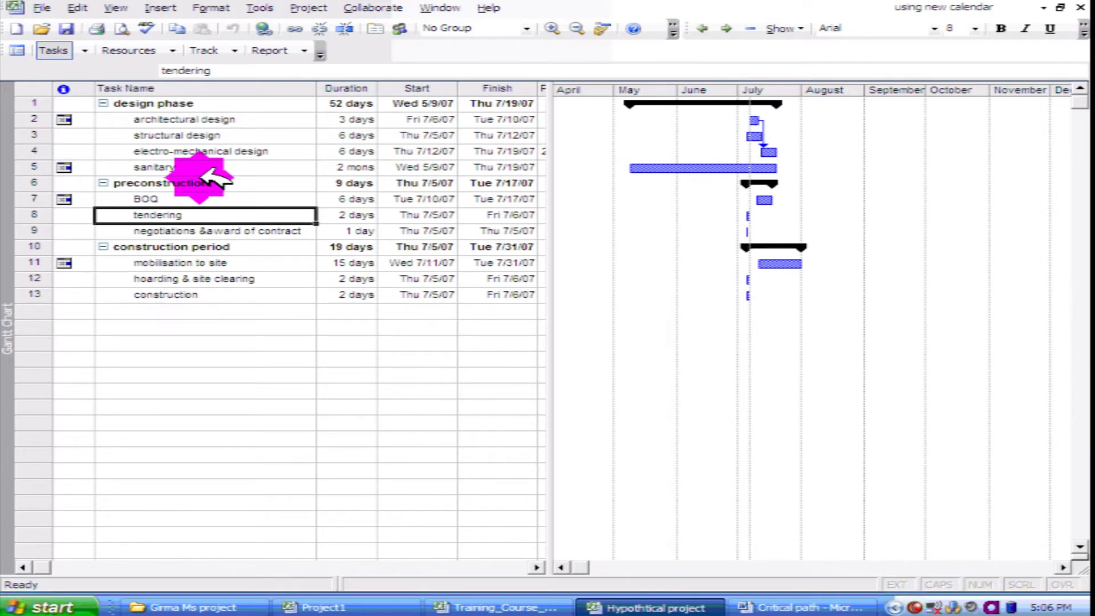
right_click(43, 166)
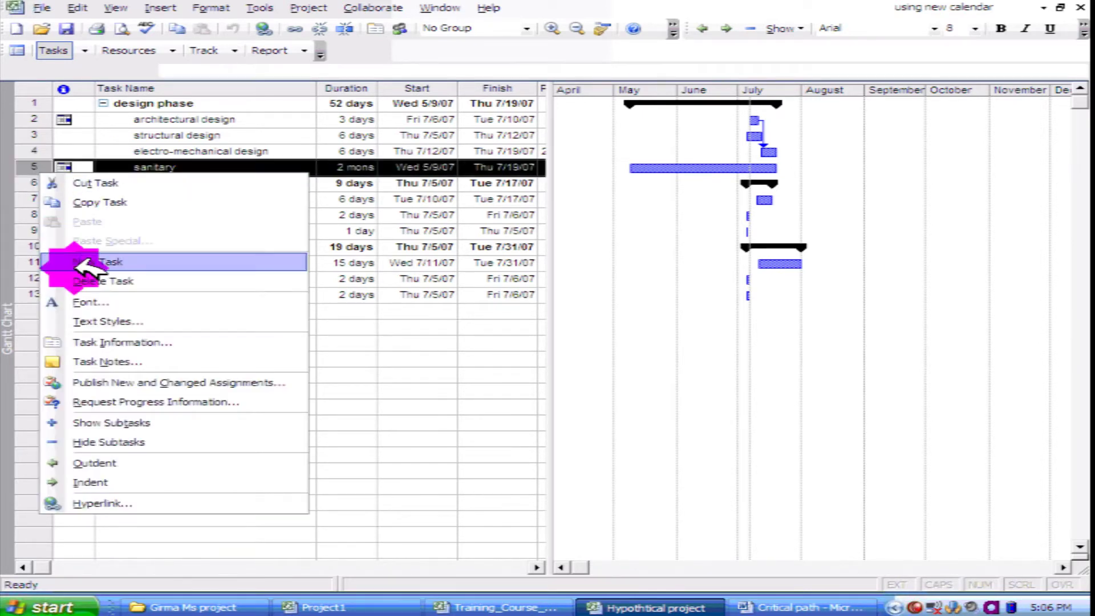
click(84, 261)
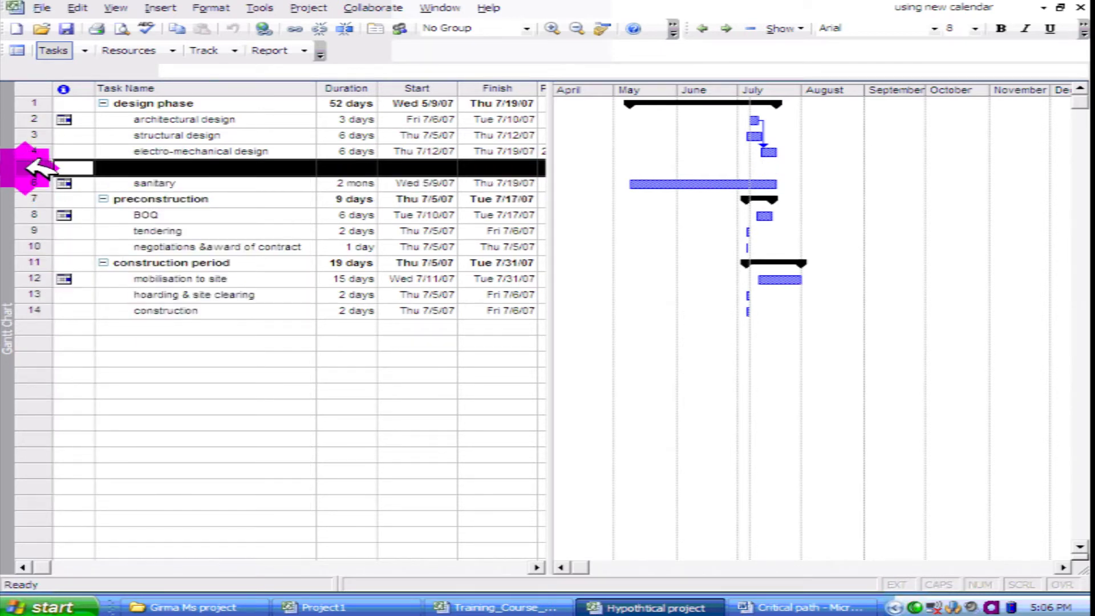
drag(37, 166, 40, 182)
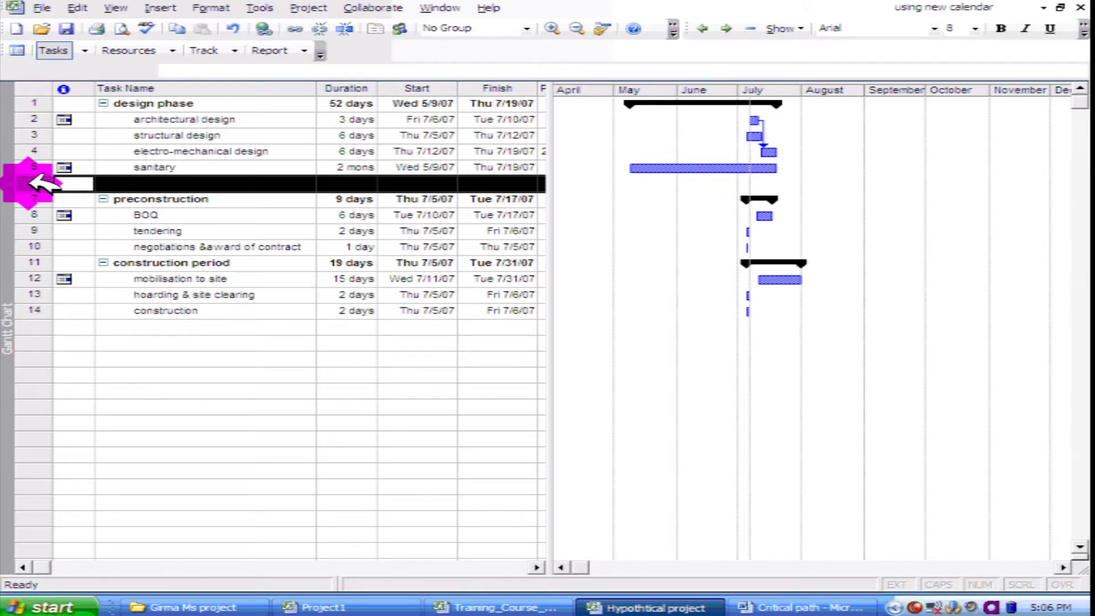
- Name the blank task below sanitary "review an external consultant"
click(174, 182)
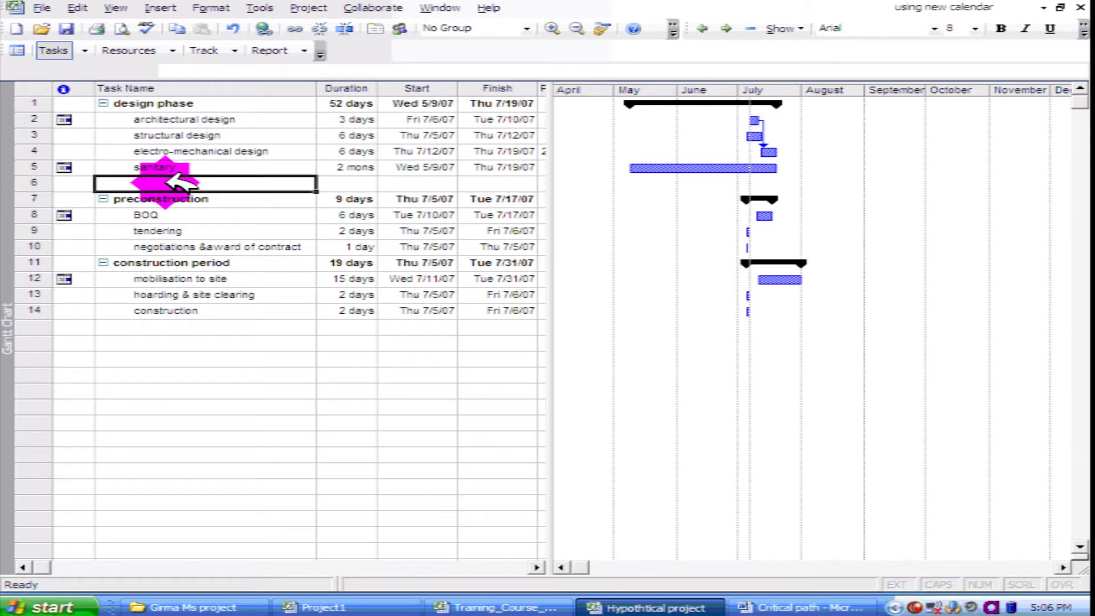
text(re)
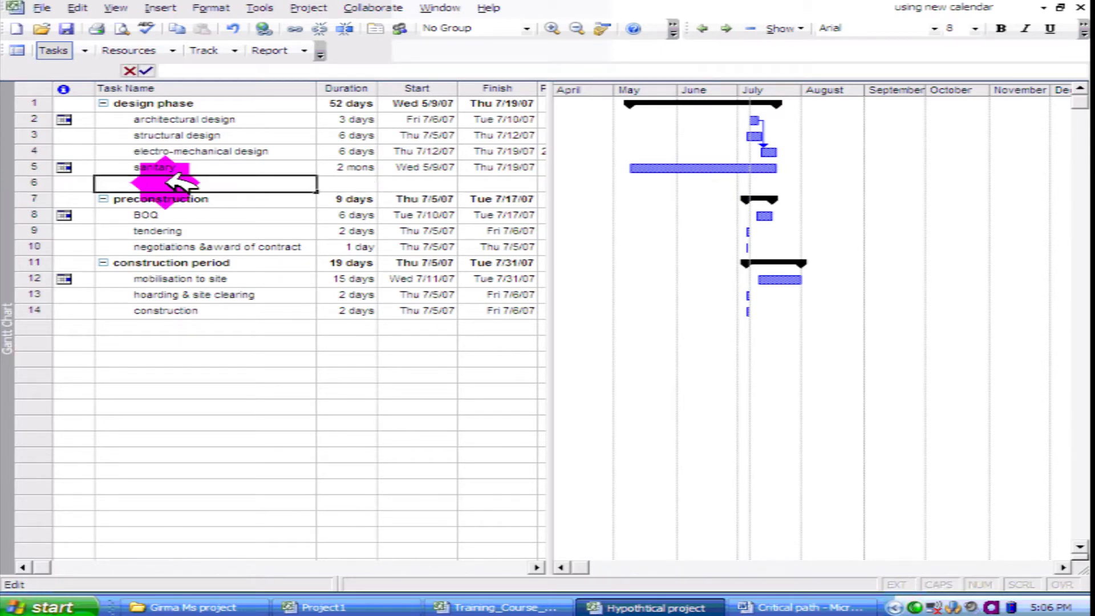
text(view)
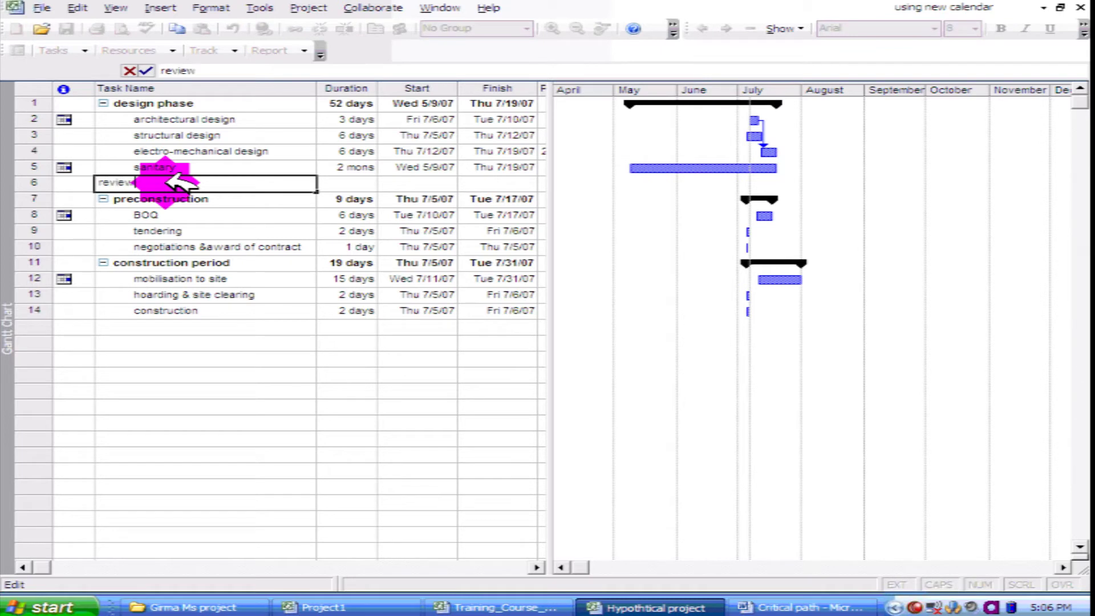
text( an external consu)
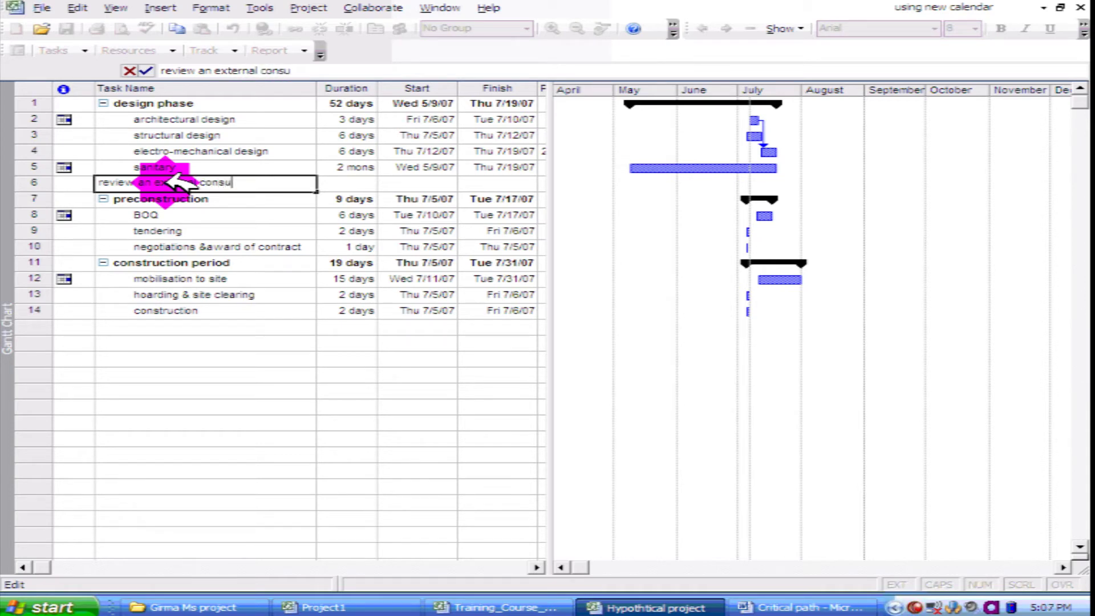
text(ltant)
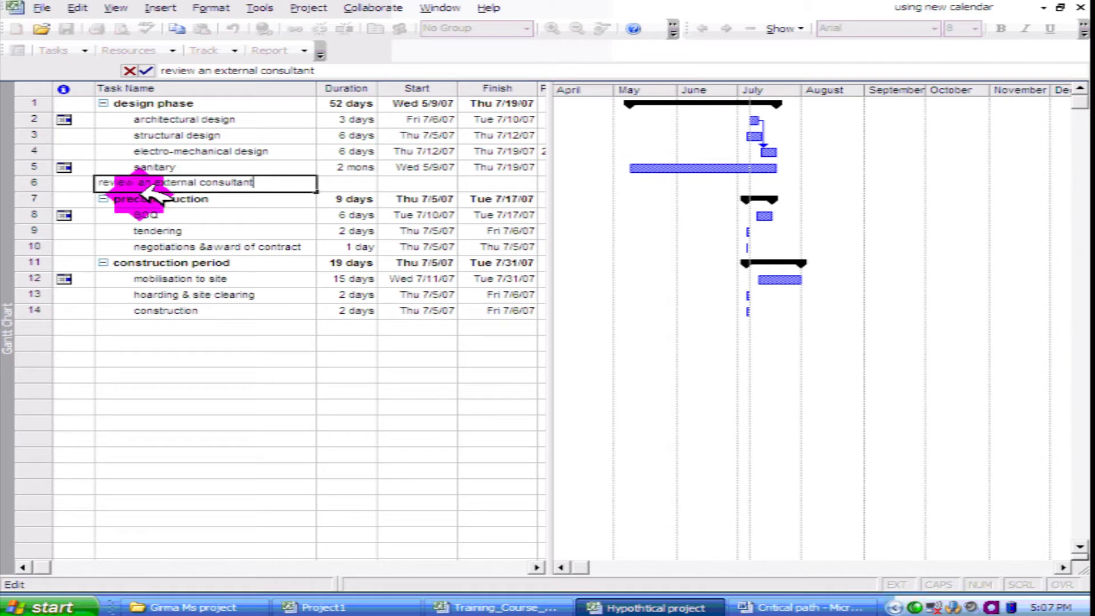
click(43, 197)
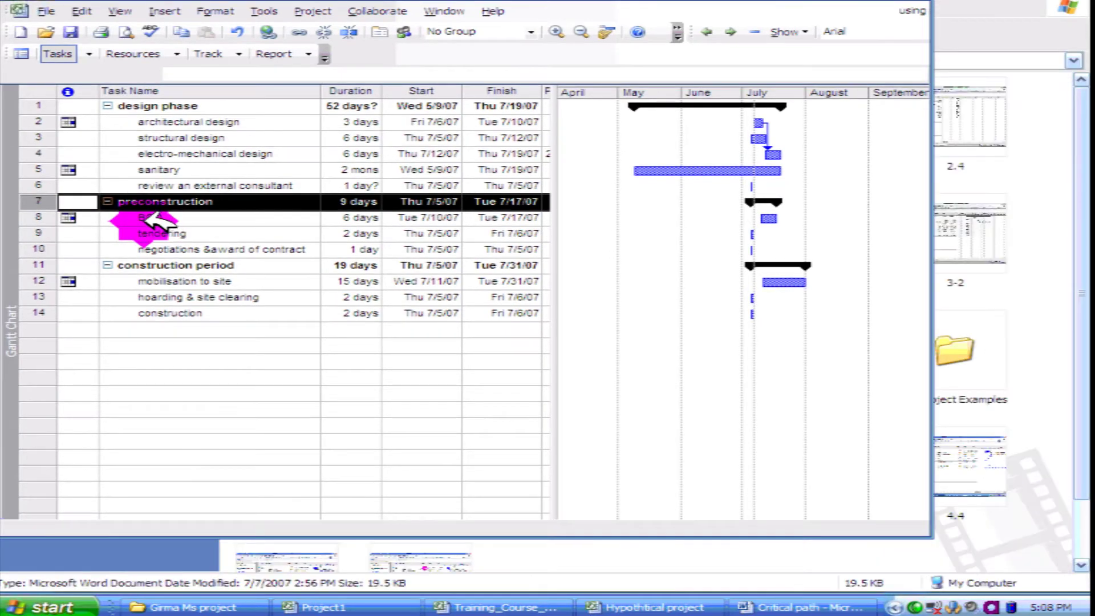
- Insert a blank task row directly below the BOQ task in the preconstruction phase
click(151, 233)
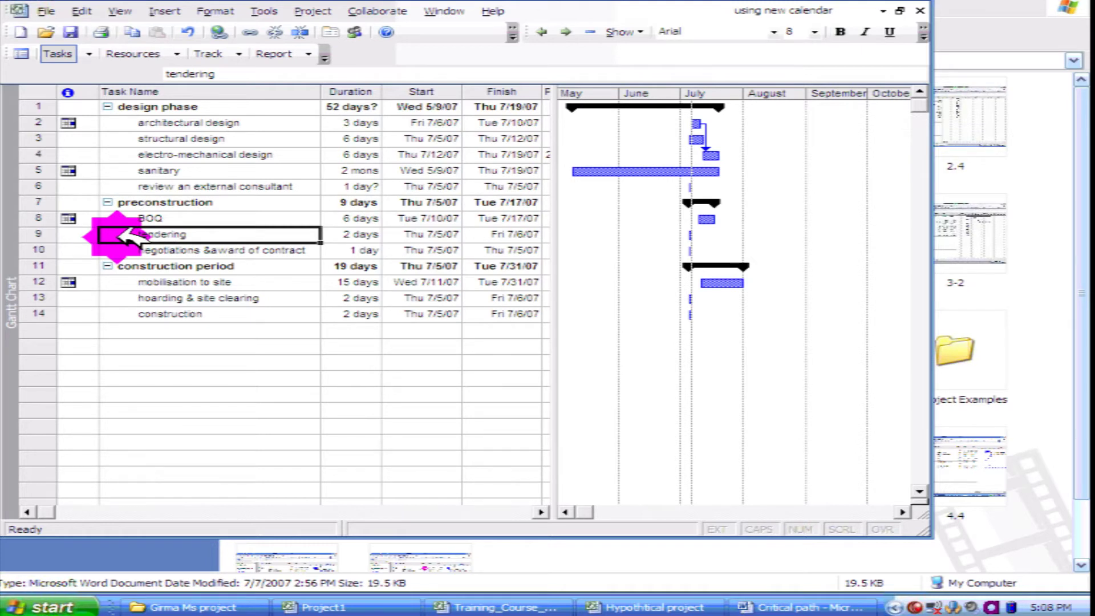
right_click(119, 235)
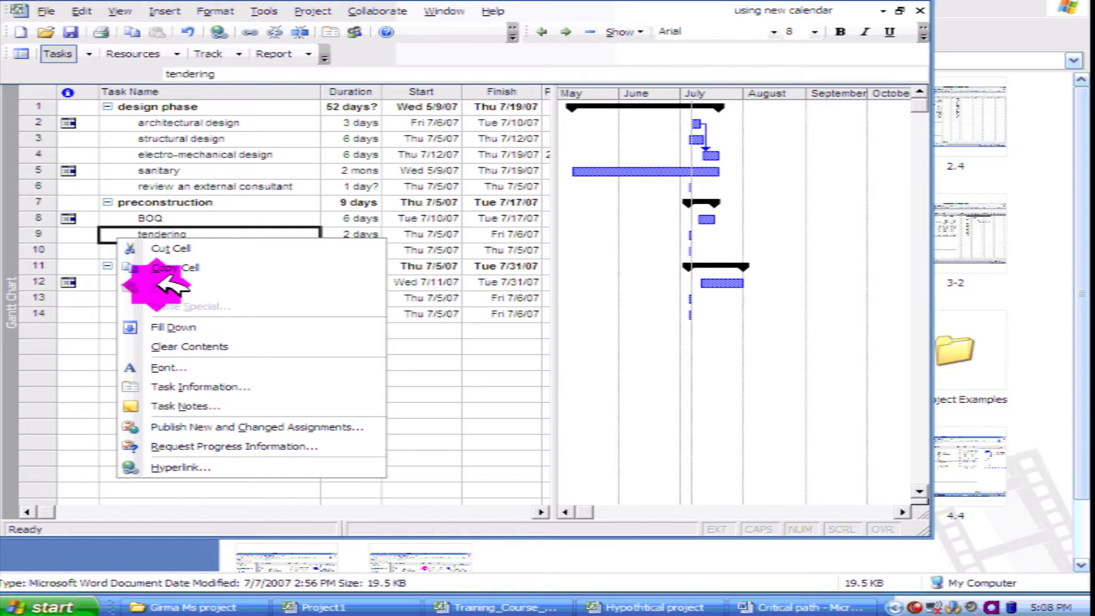
click(43, 217)
right_click(41, 217)
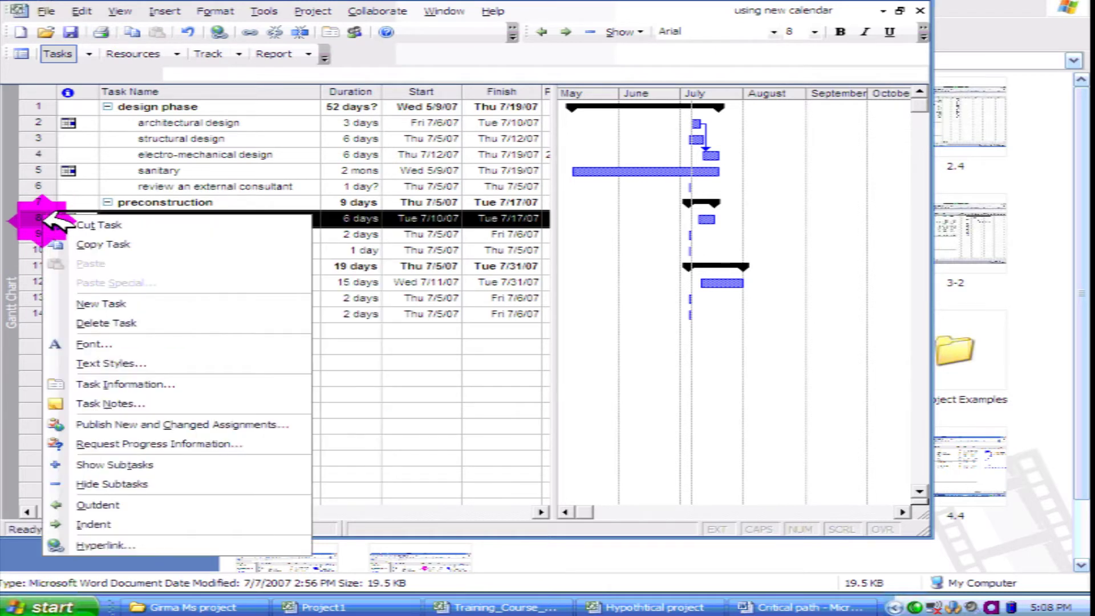
click(100, 303)
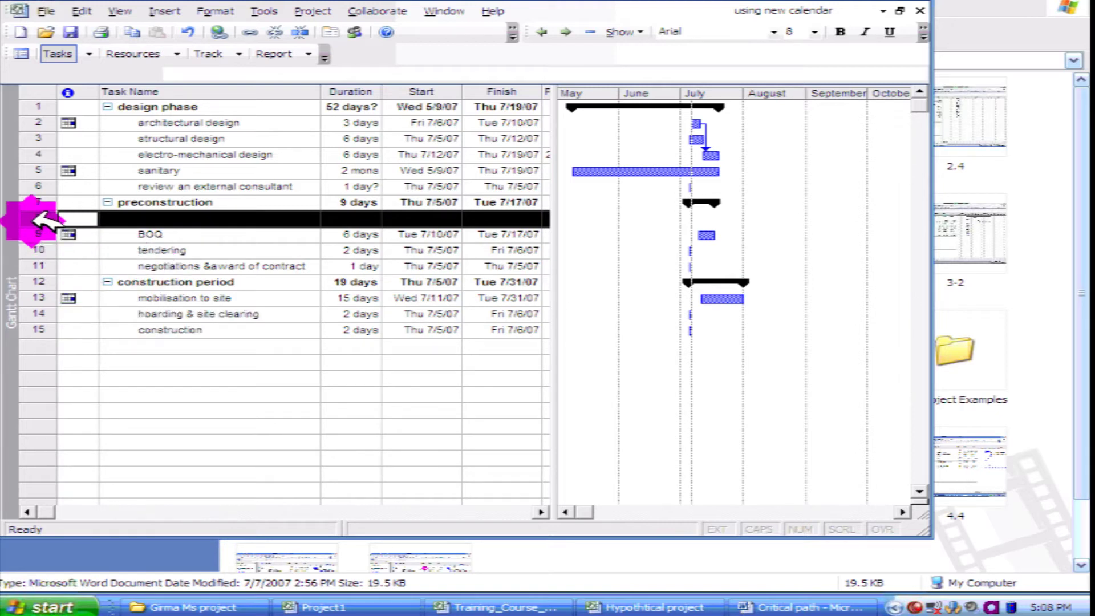
drag(35, 218, 40, 234)
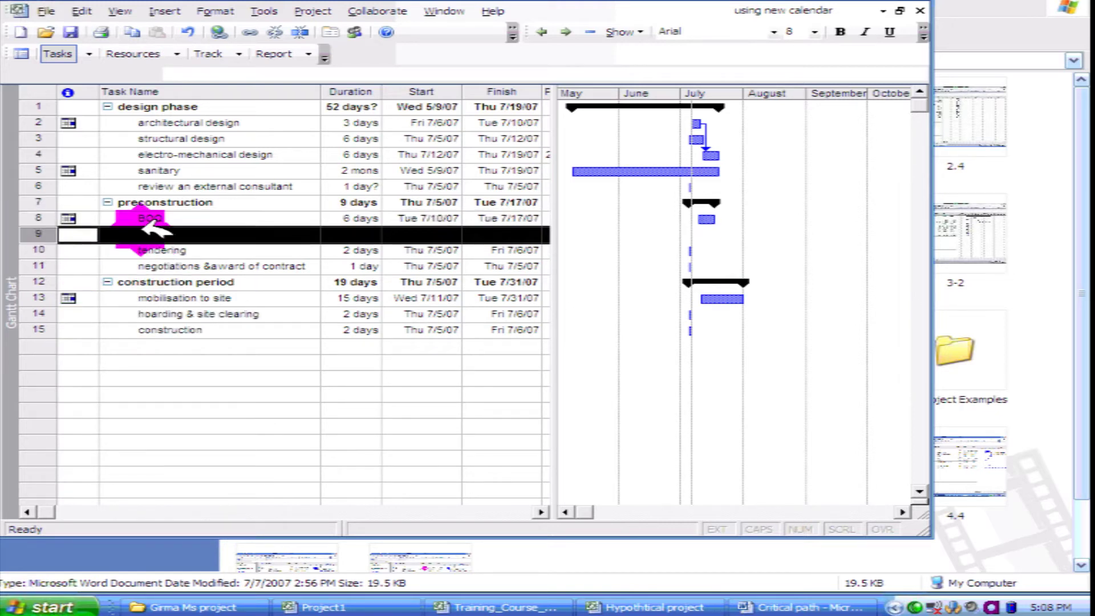
- Name the blank task below BOQ "revisng the BOQ"
click(162, 235)
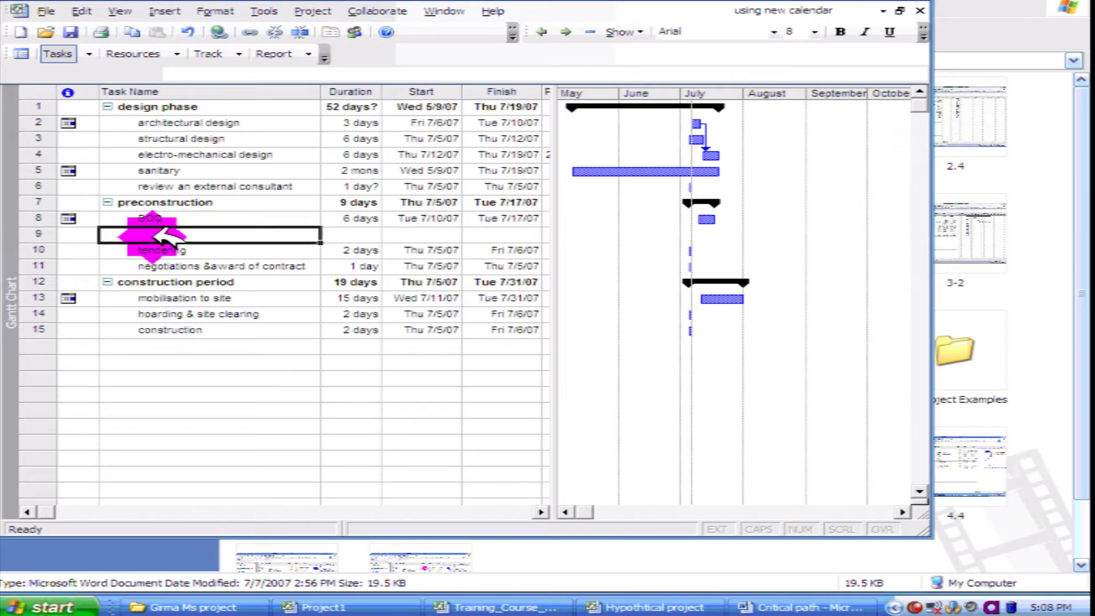
text(revis)
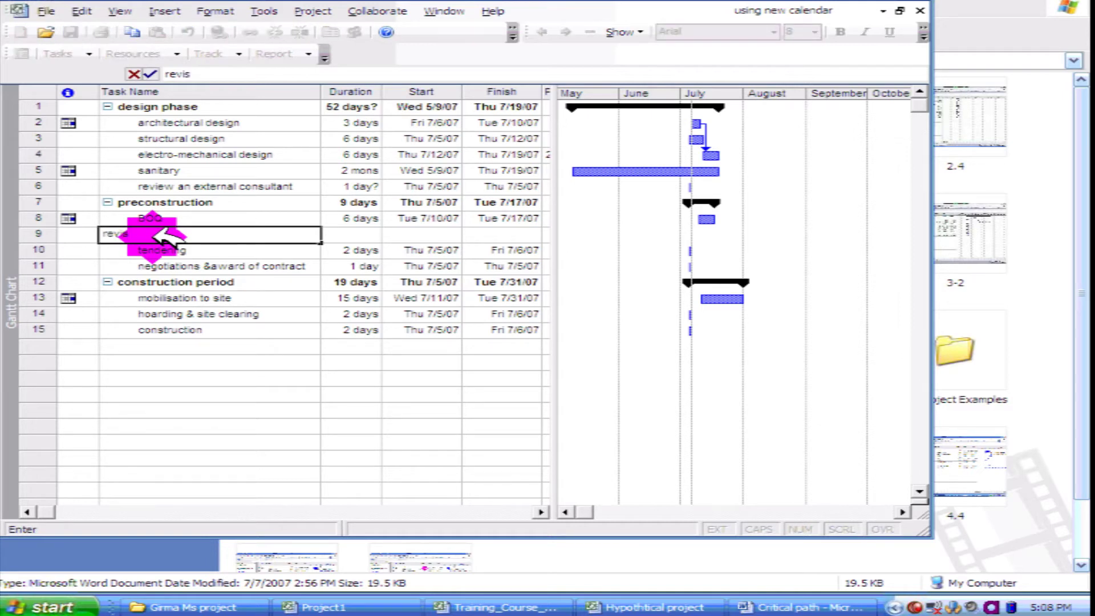
text(ng the BOQ)
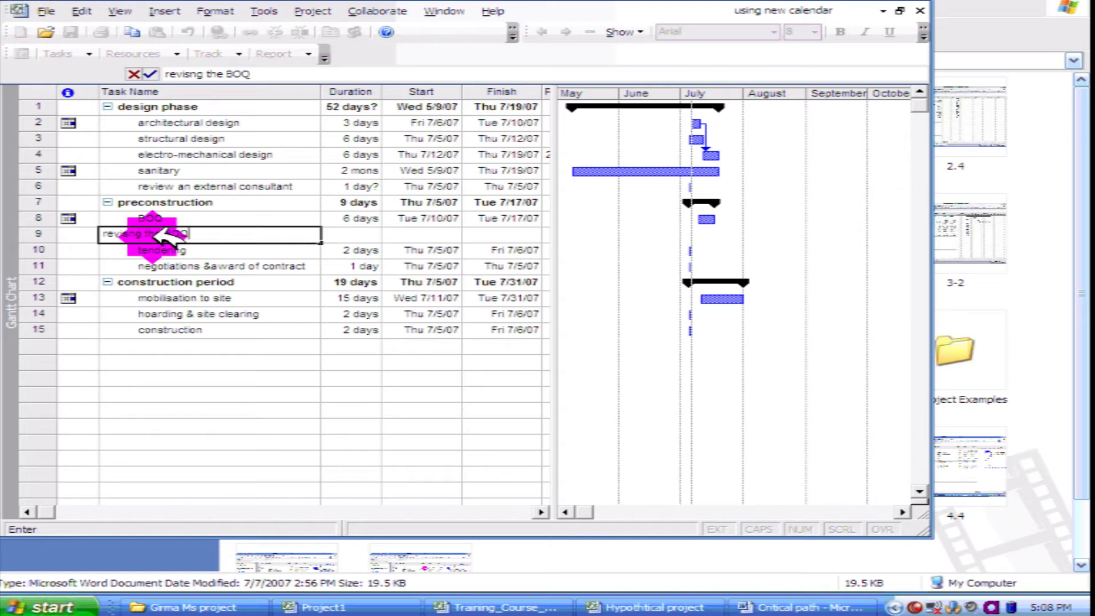
key(Return)
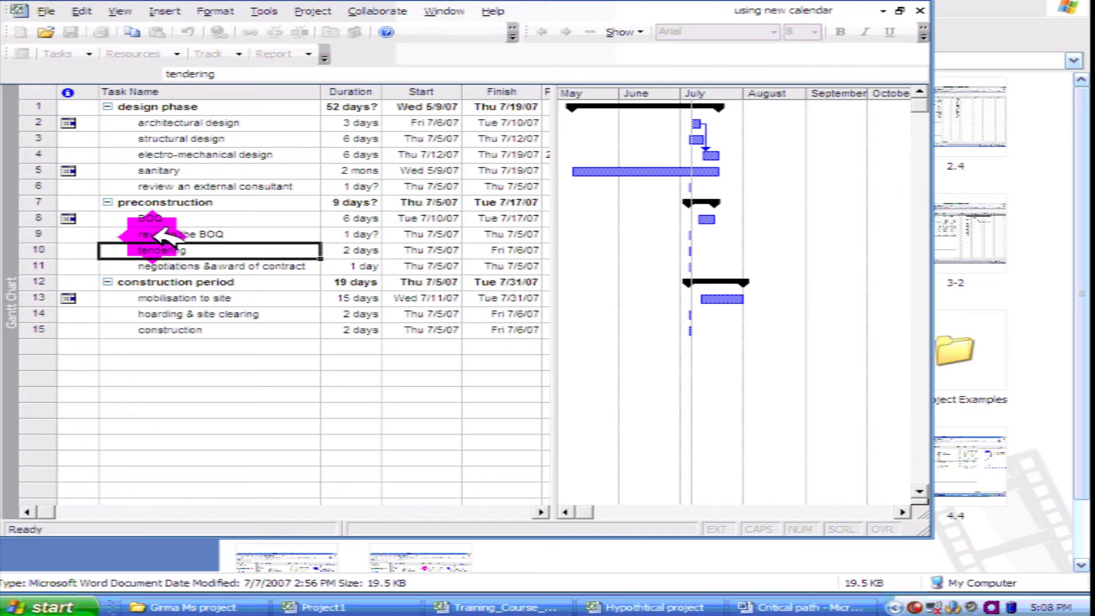
click(157, 233)
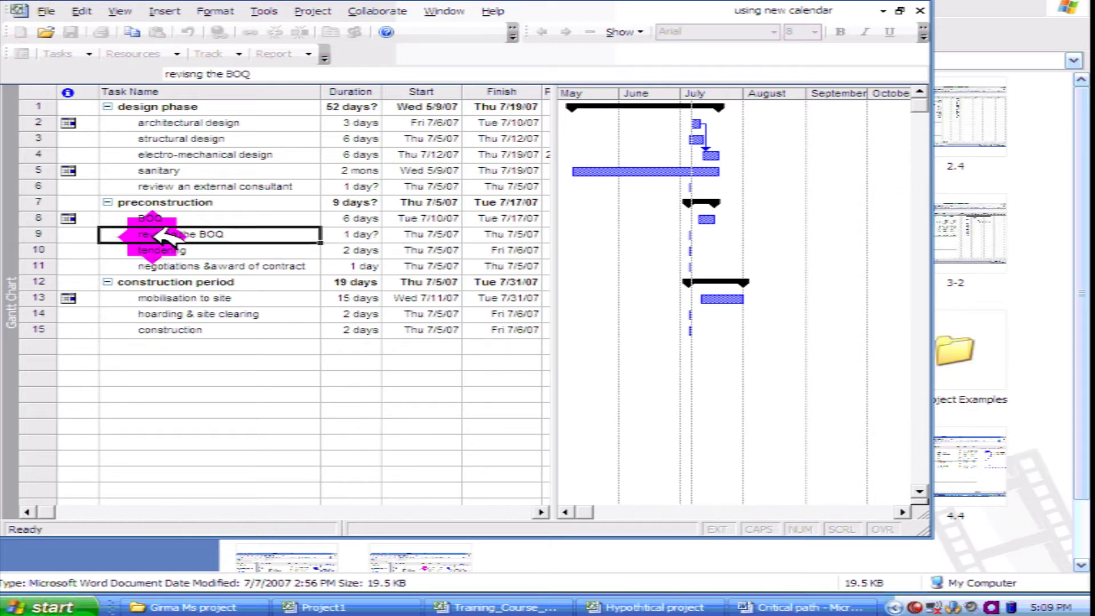
key(Up)
key(Up)
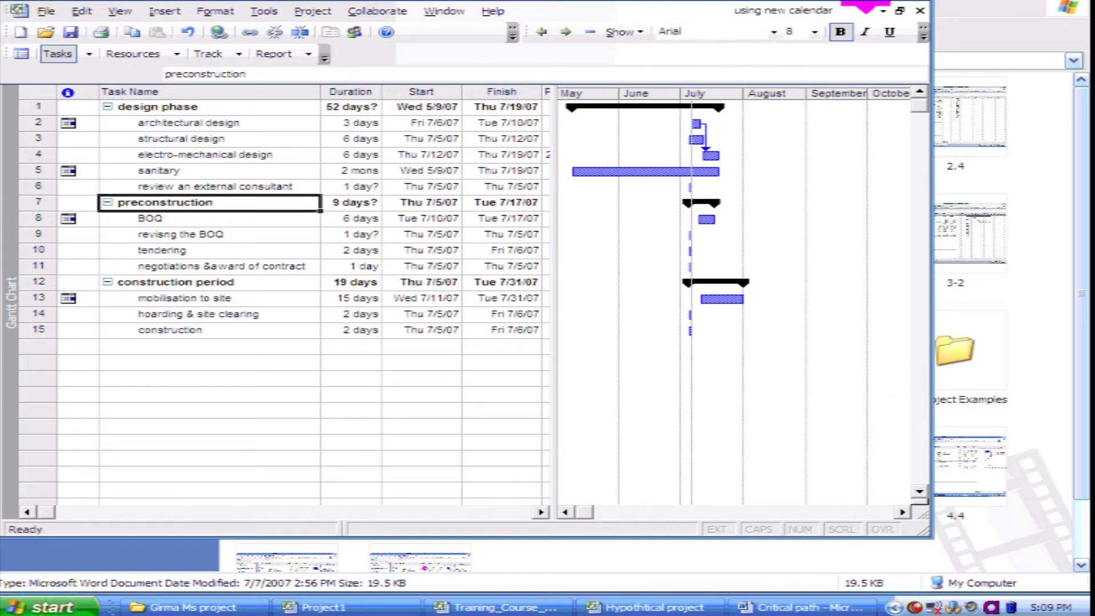
- Maximize the project window and set the duration of the "revisng the BOQ" task to 0 days to make it a milestone
click(884, 8)
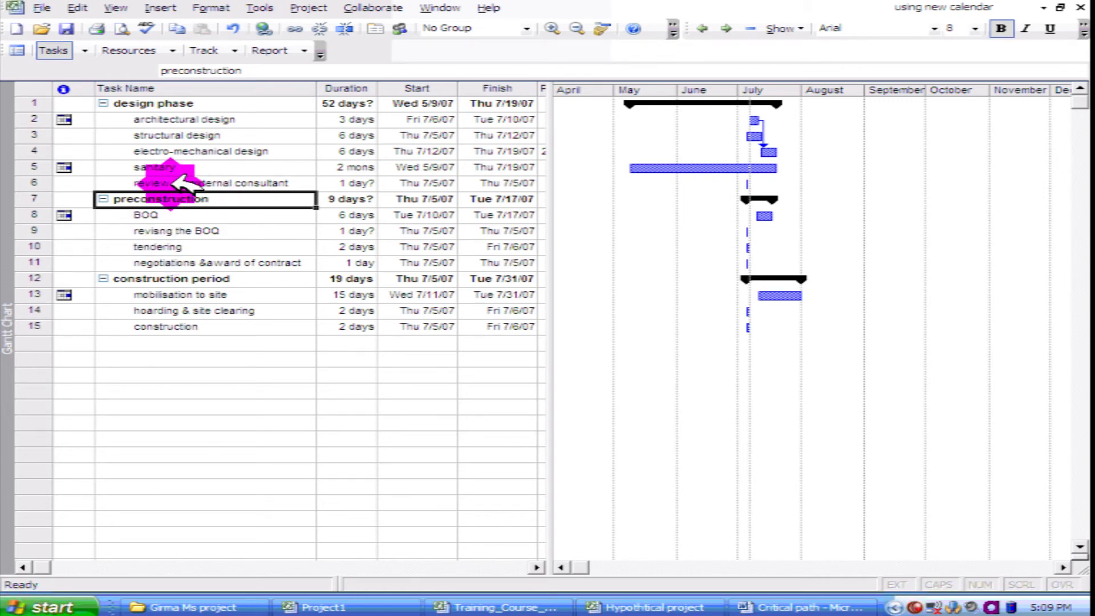
click(162, 231)
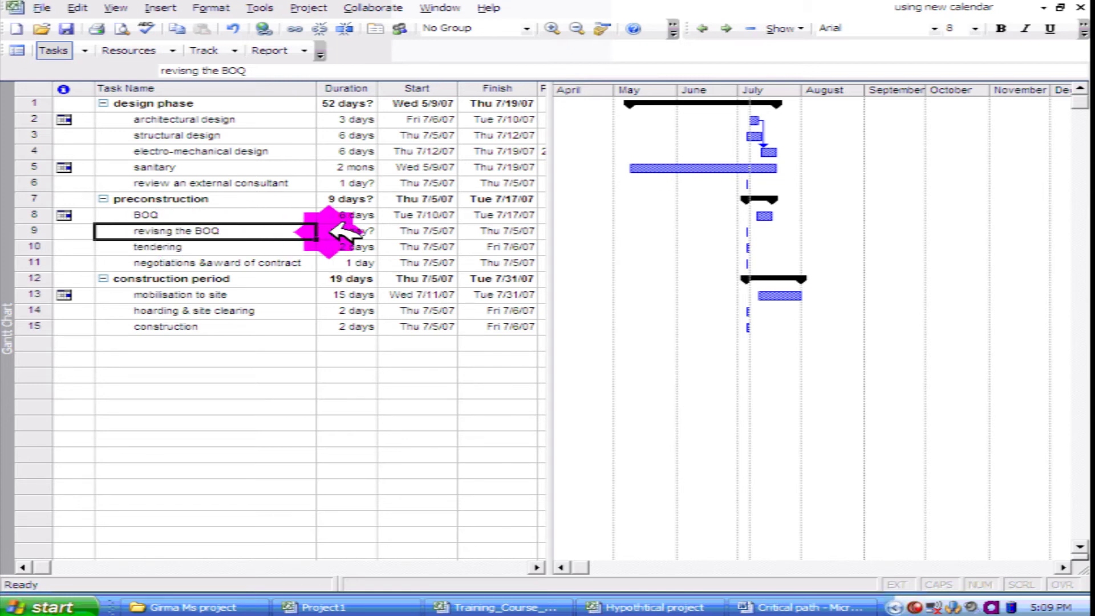
click(354, 229)
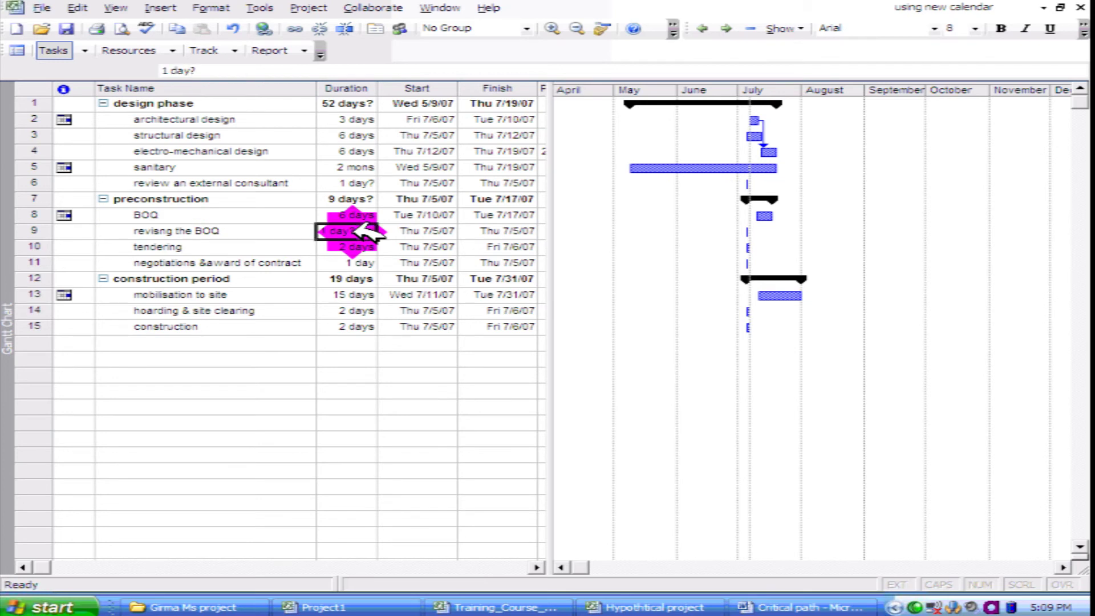
click(369, 233)
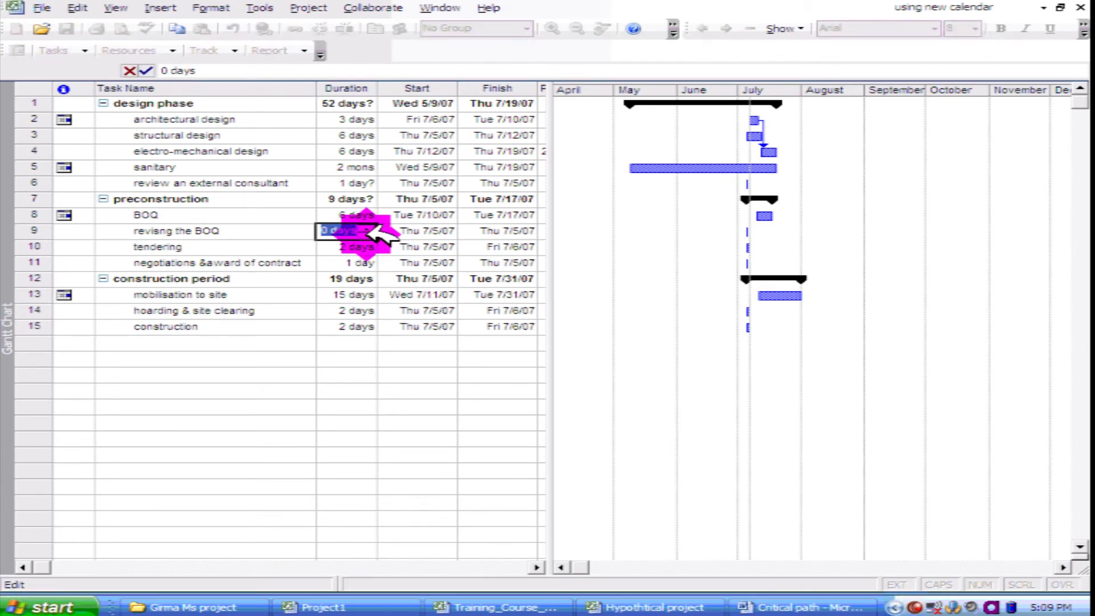
key(Return)
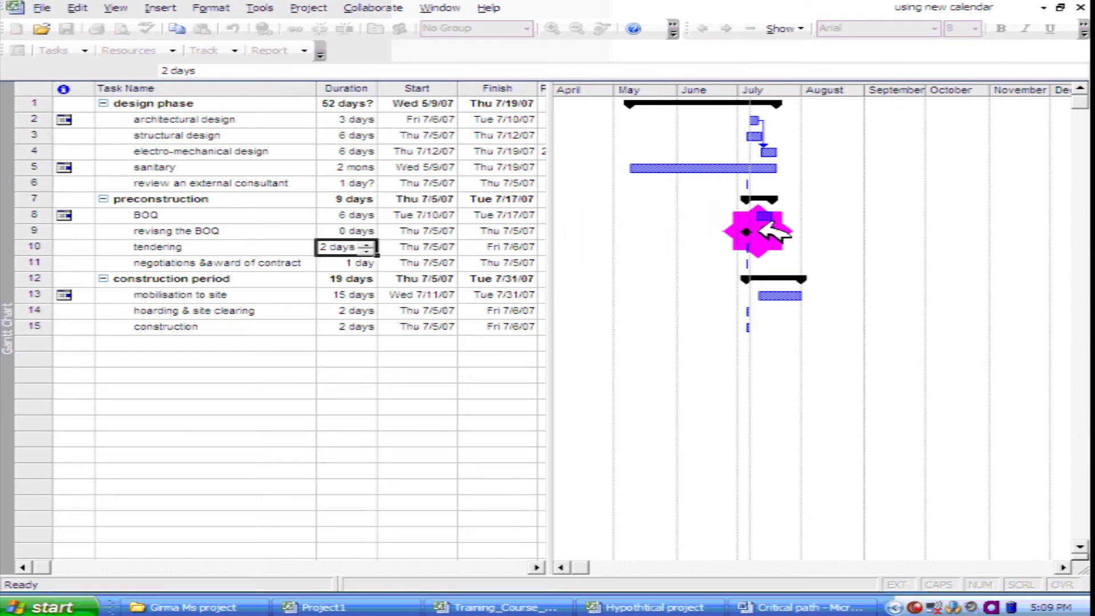
mouse_move(745, 230)
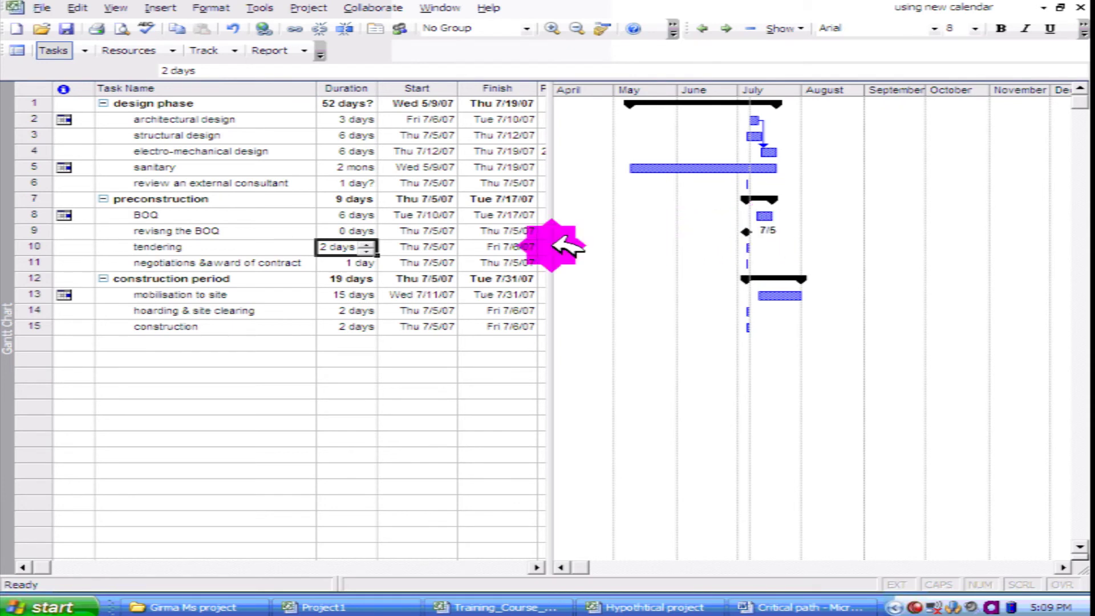
drag(363, 255, 336, 229)
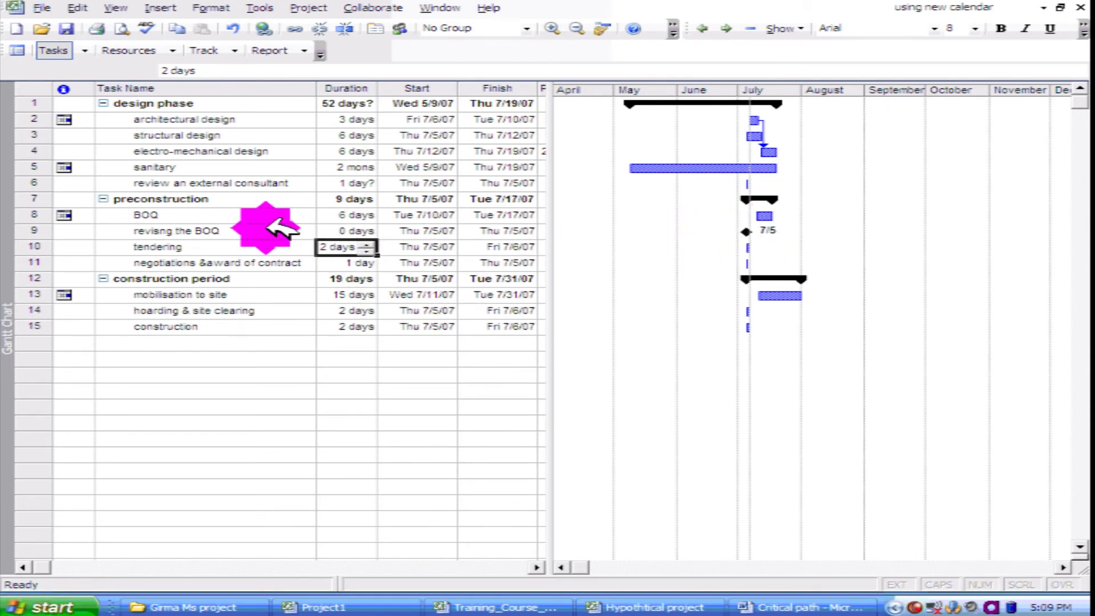
click(245, 230)
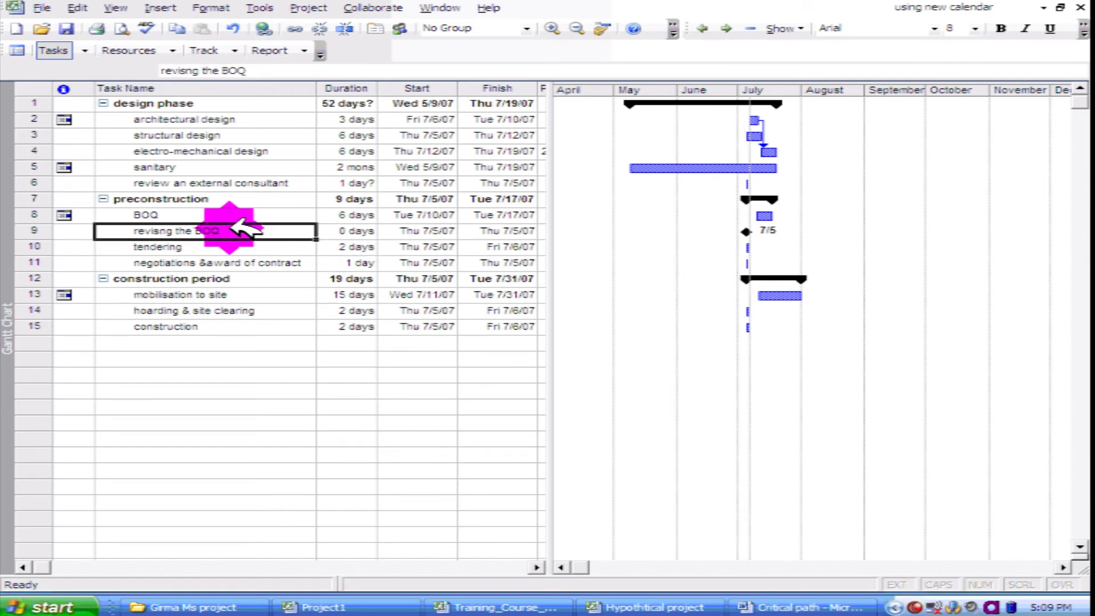
- Correct the name of the review task below sanitary to "review by an external consultant"
click(177, 183)
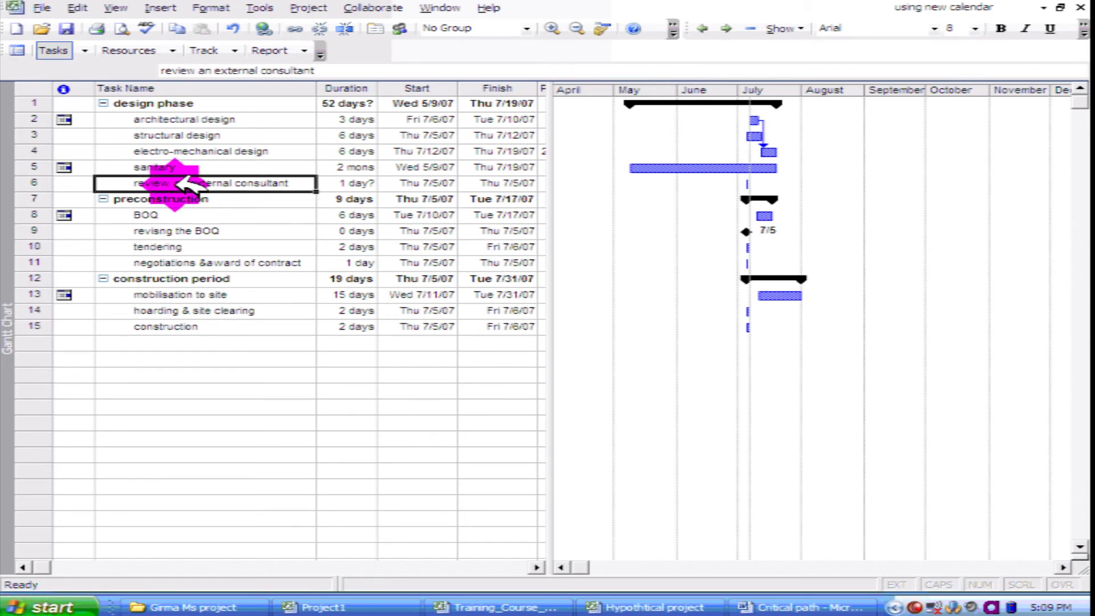
click(175, 183)
text(by)
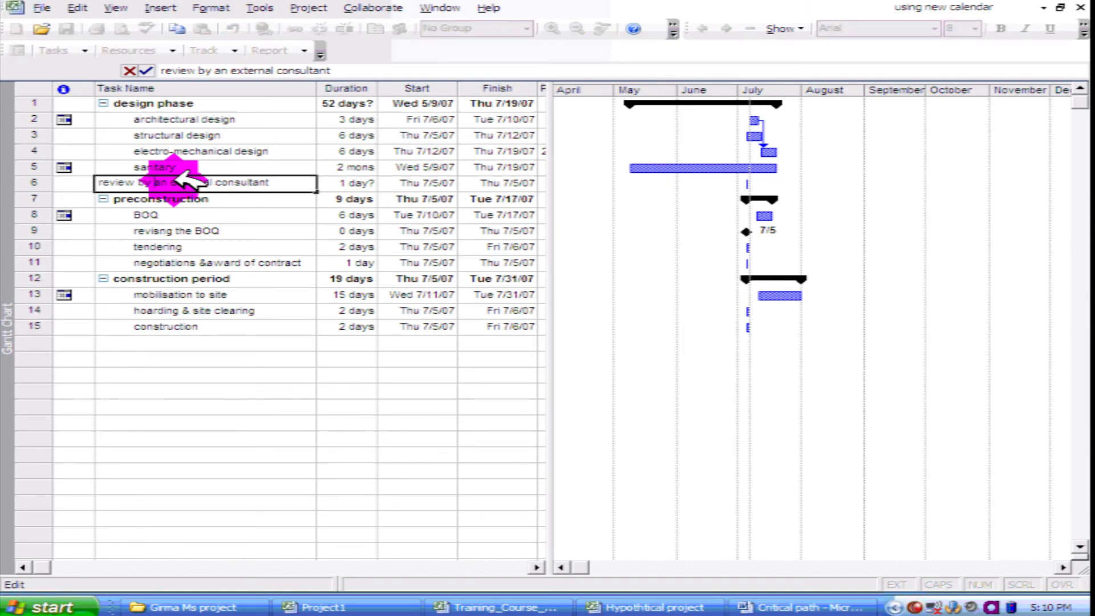
click(155, 184)
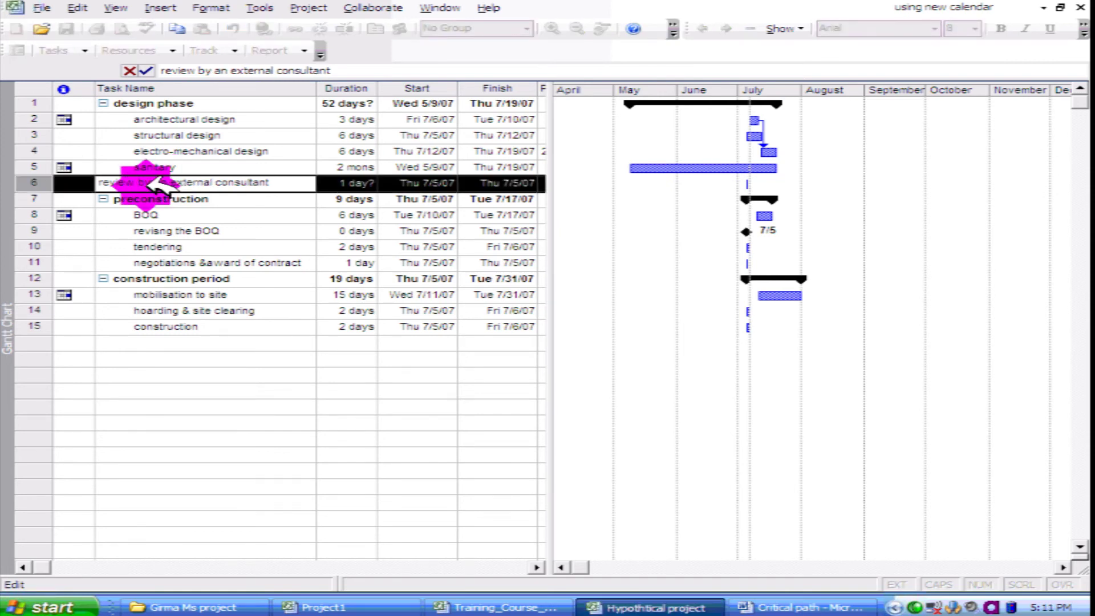
click(265, 182)
- Set the duration of the "review by an external consultant" task to 4 days
click(360, 183)
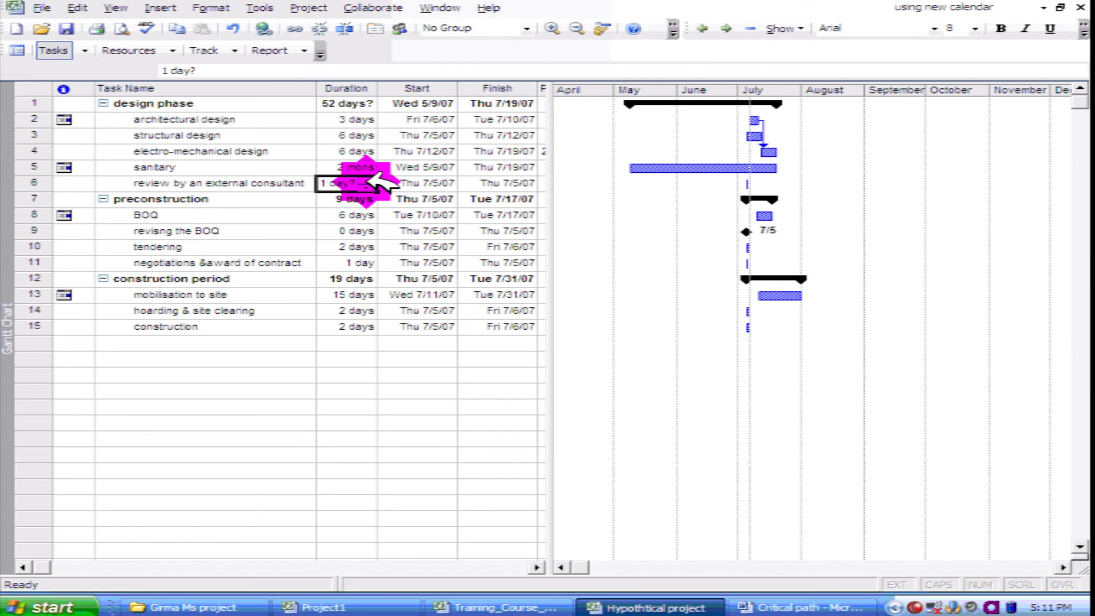
click(367, 178)
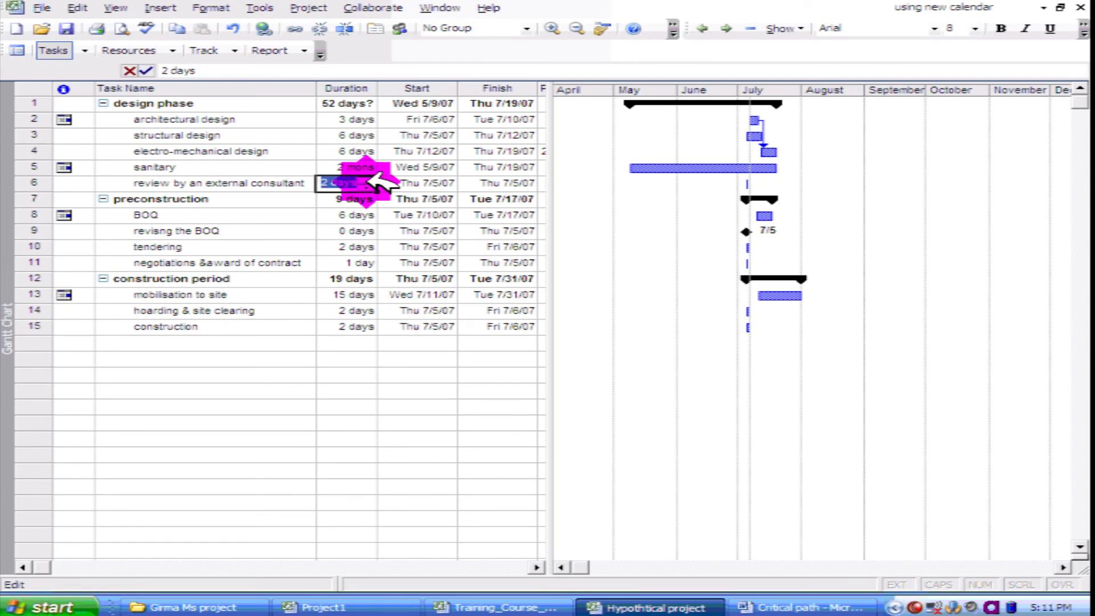
click(369, 179)
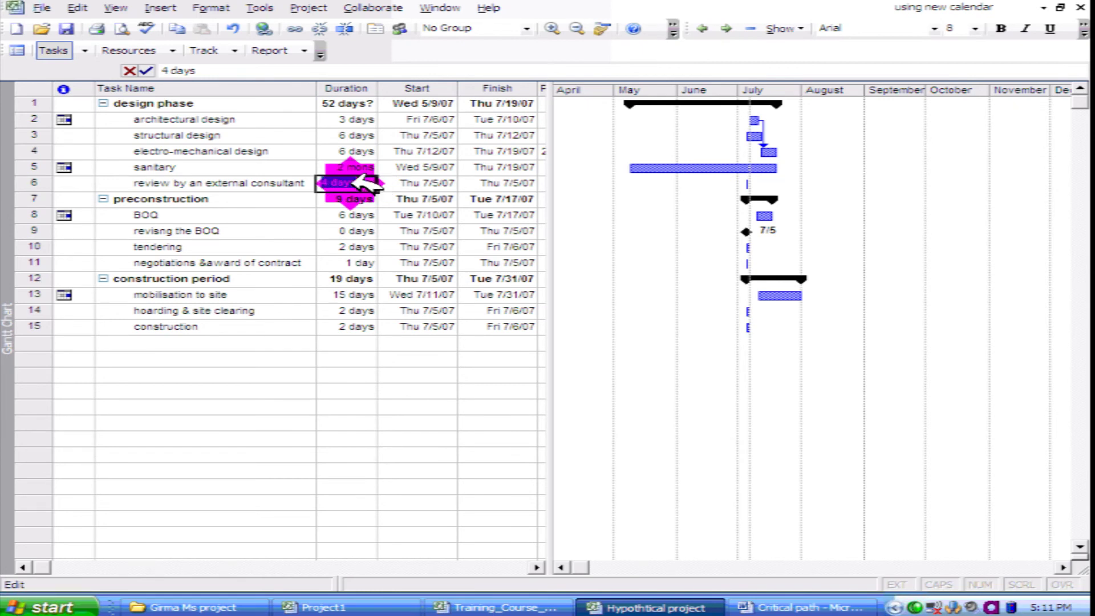
click(255, 184)
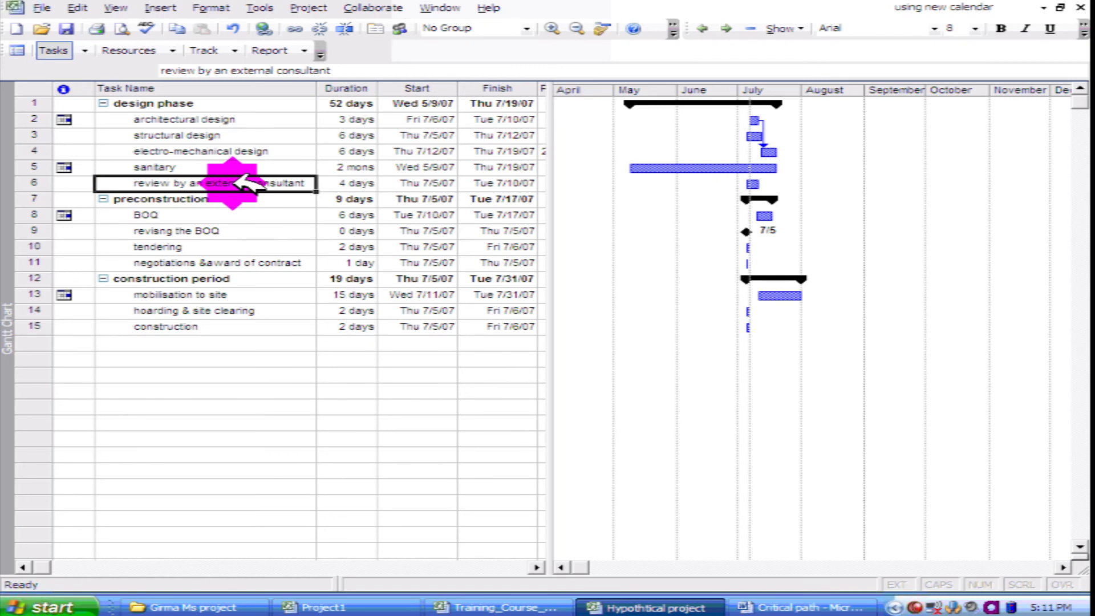
- Open the advanced task information of the "review by an external consultant" task, where it can be marked as a milestone
click(137, 182)
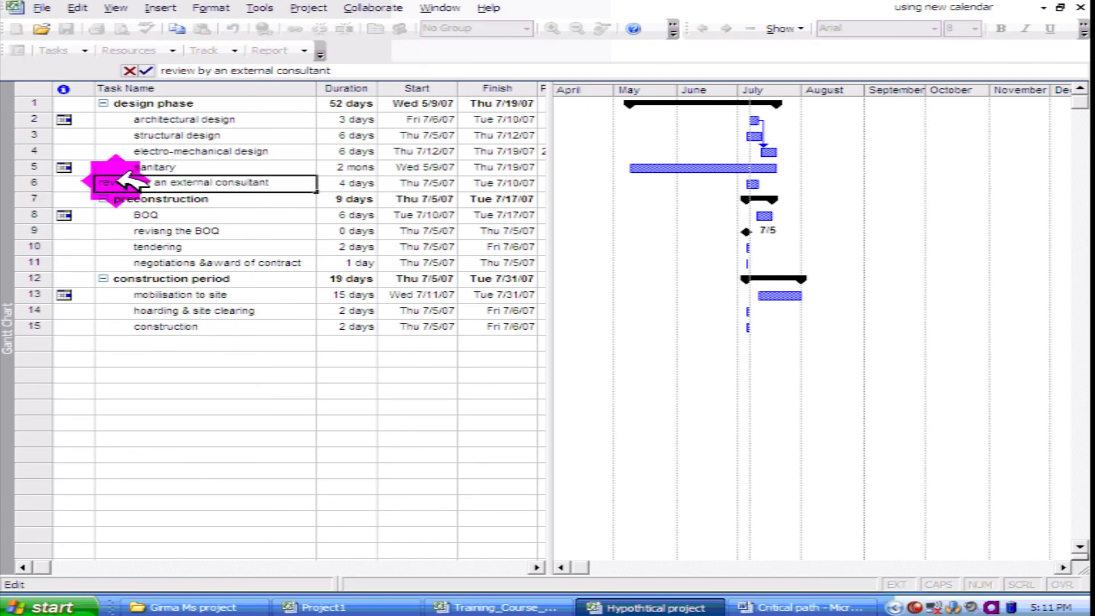
click(46, 182)
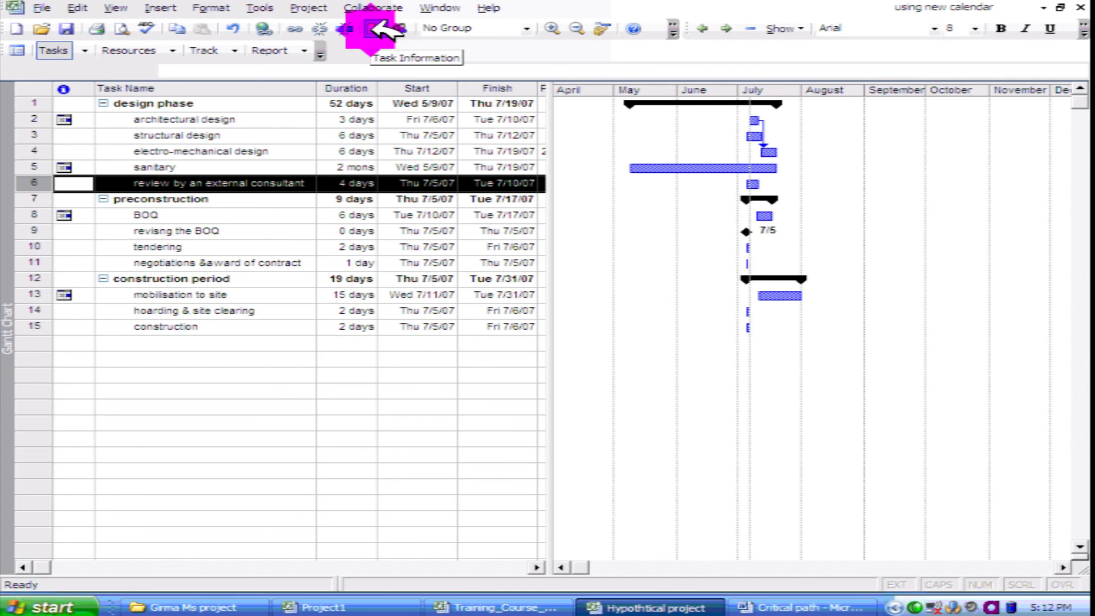
right_click(258, 181)
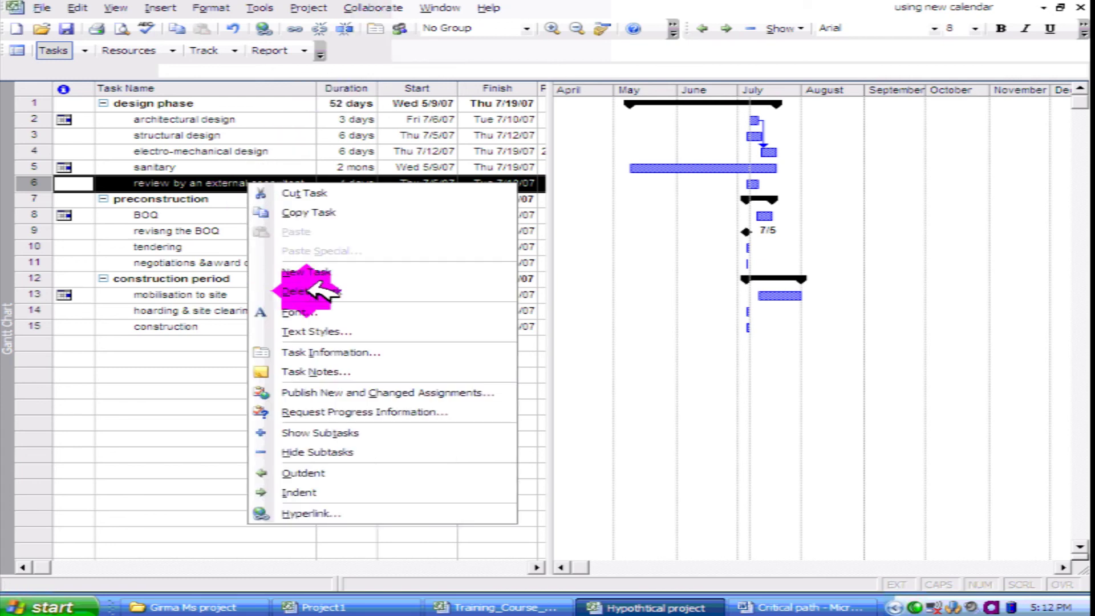
click(332, 351)
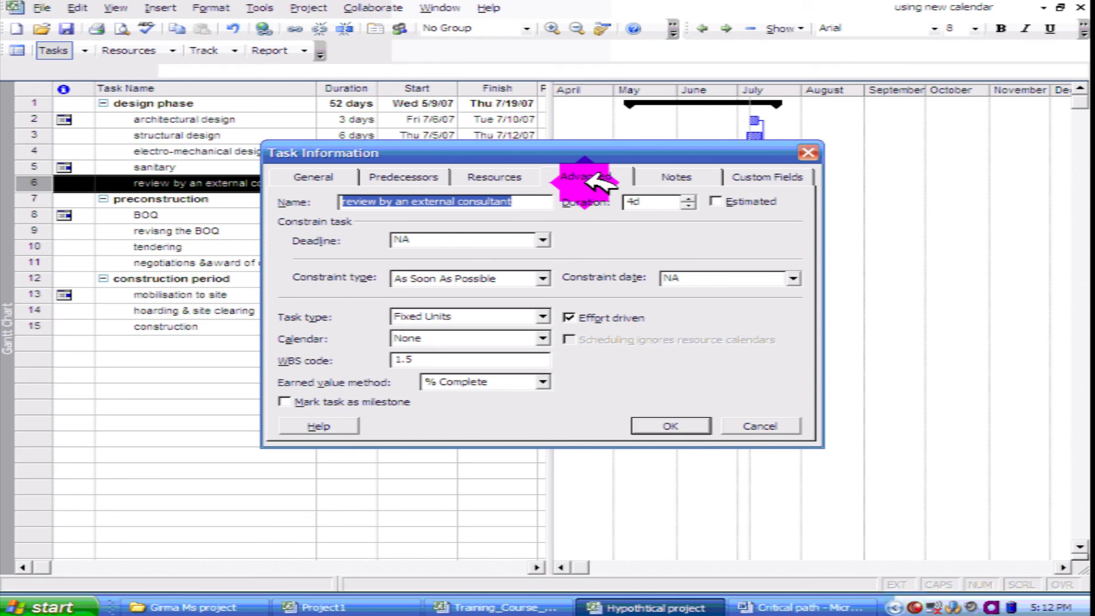
click(493, 175)
click(416, 174)
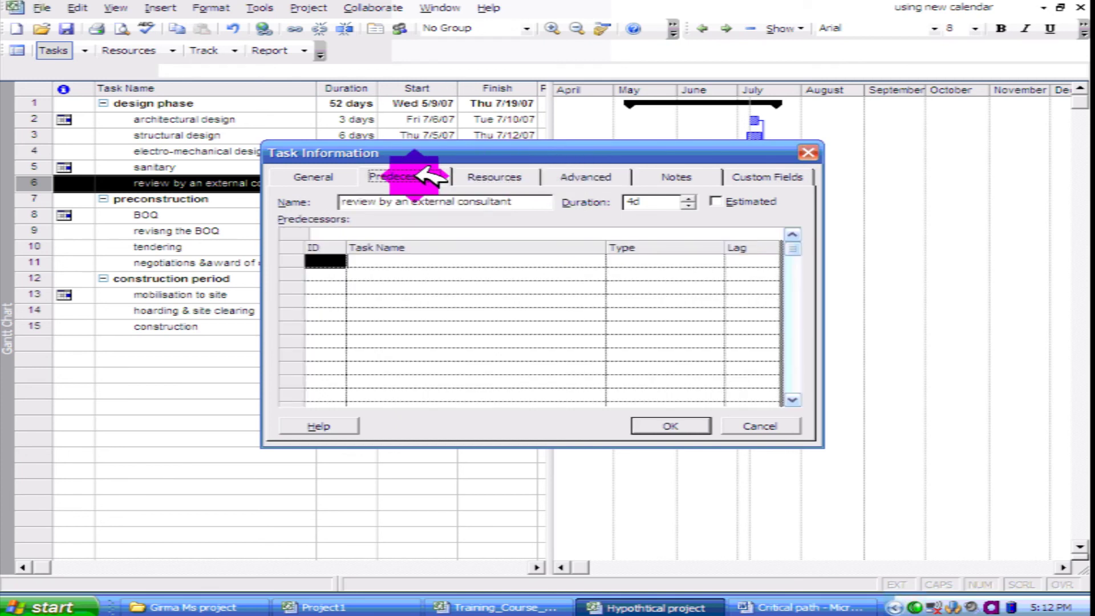
click(581, 176)
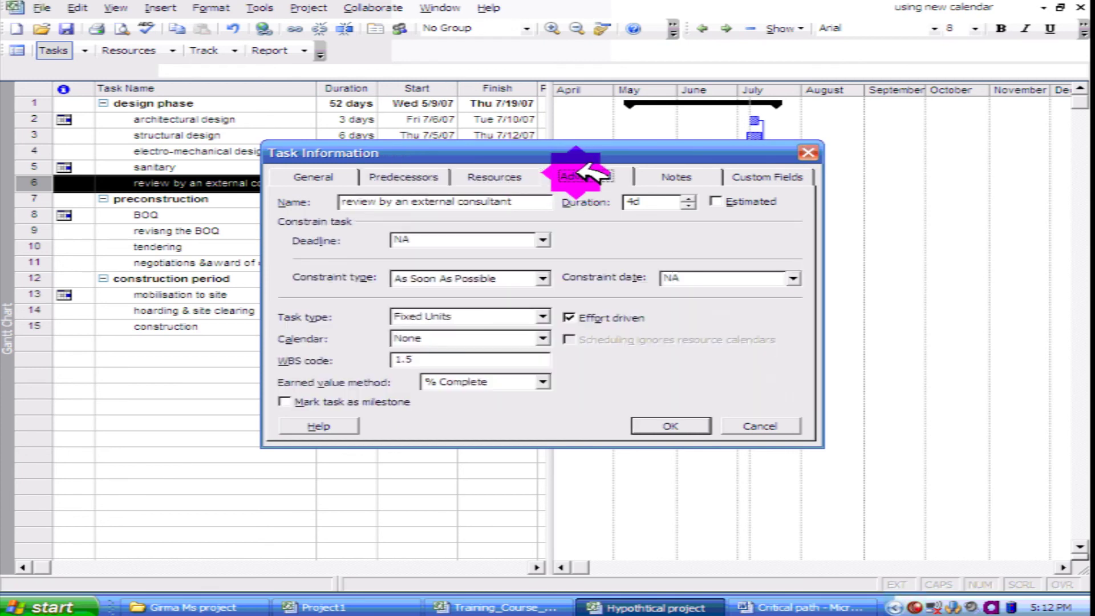